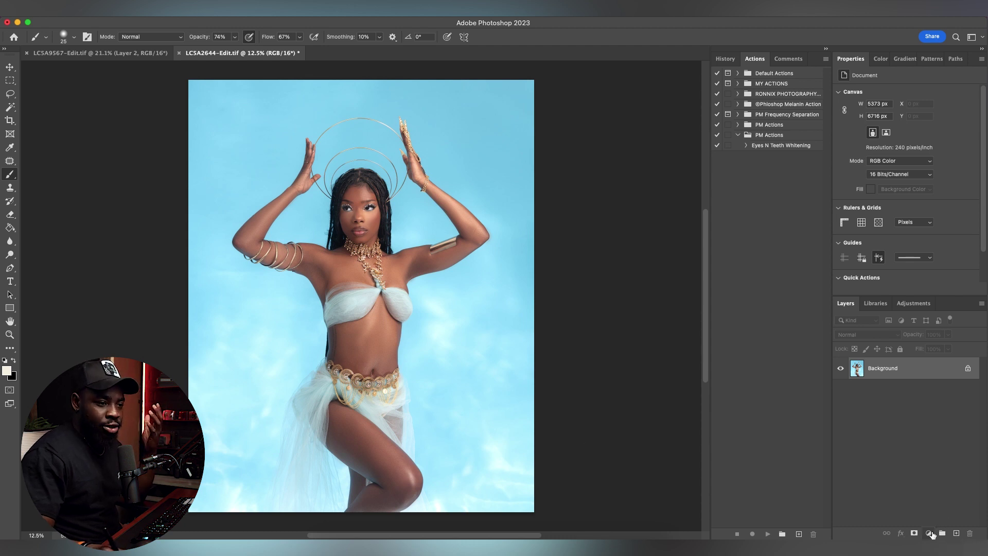
Add a Levels adjustment layer above the Background and float its Properties panel over the canvas
click(929, 534)
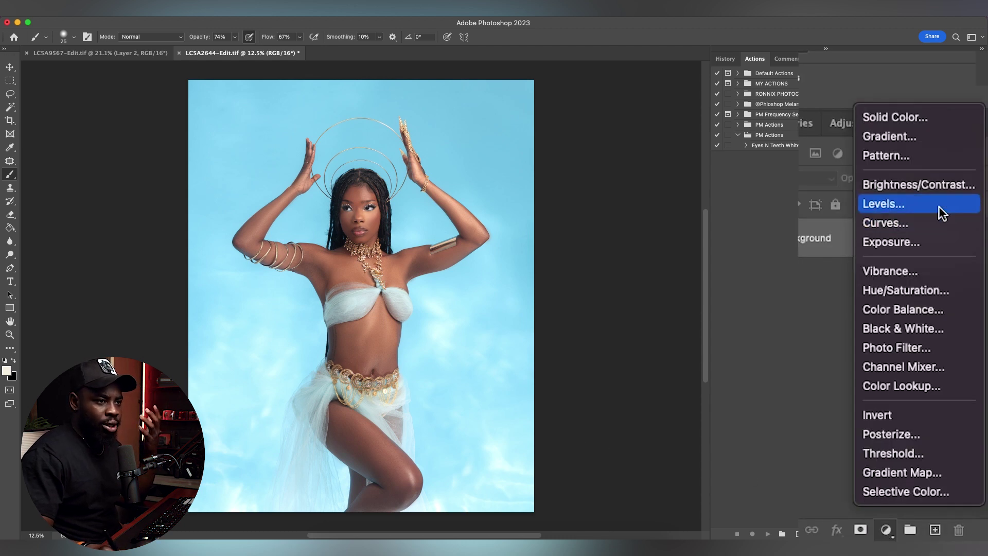
click(901, 209)
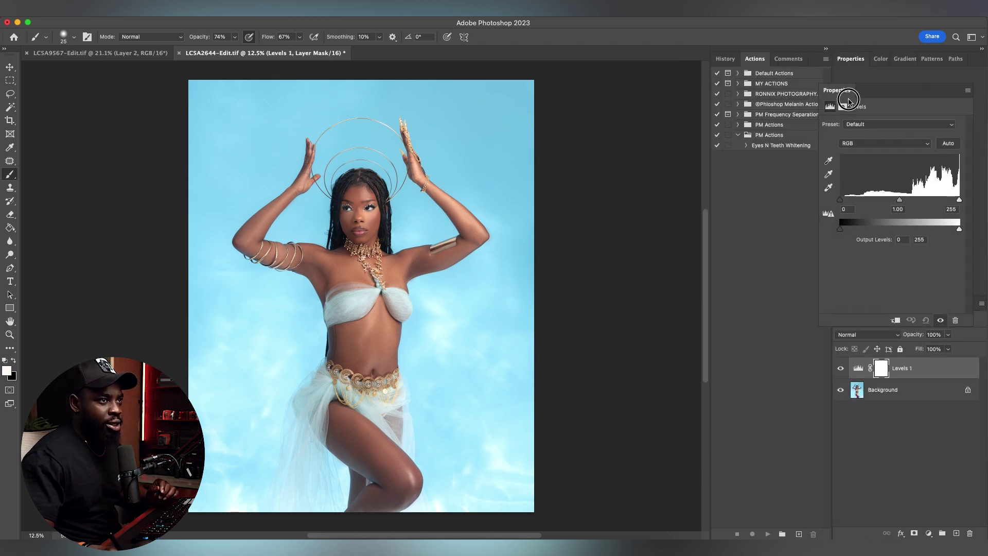
drag(850, 58, 591, 190)
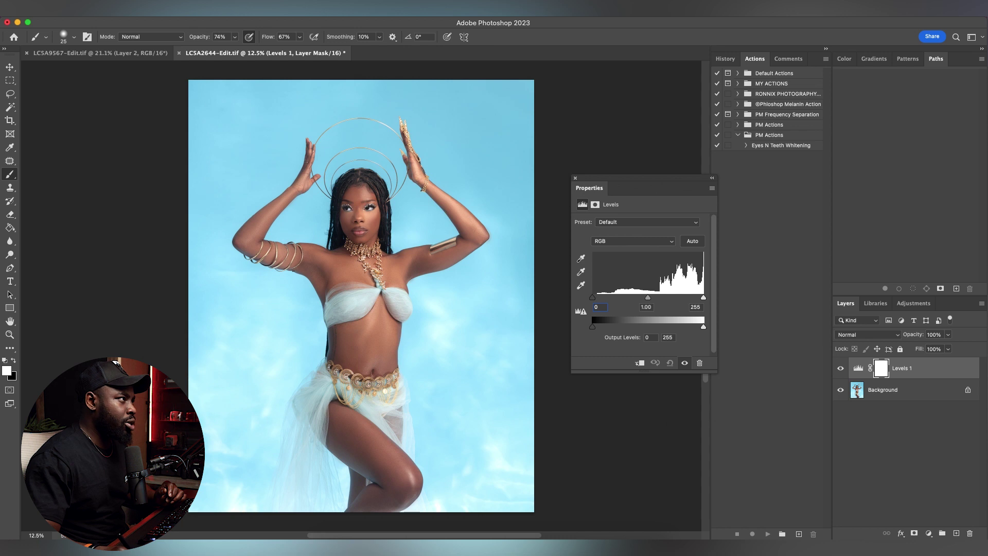
click(339, 7)
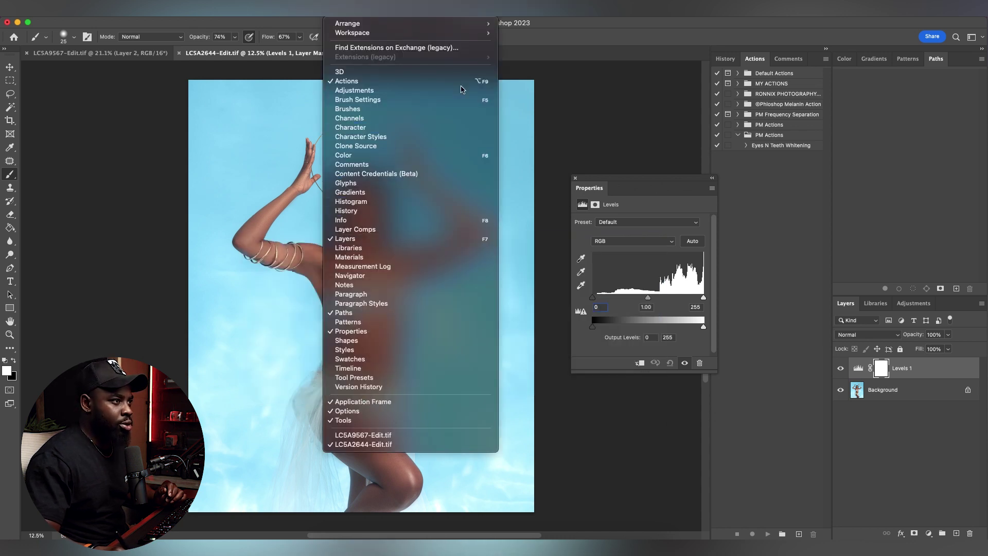
click(621, 187)
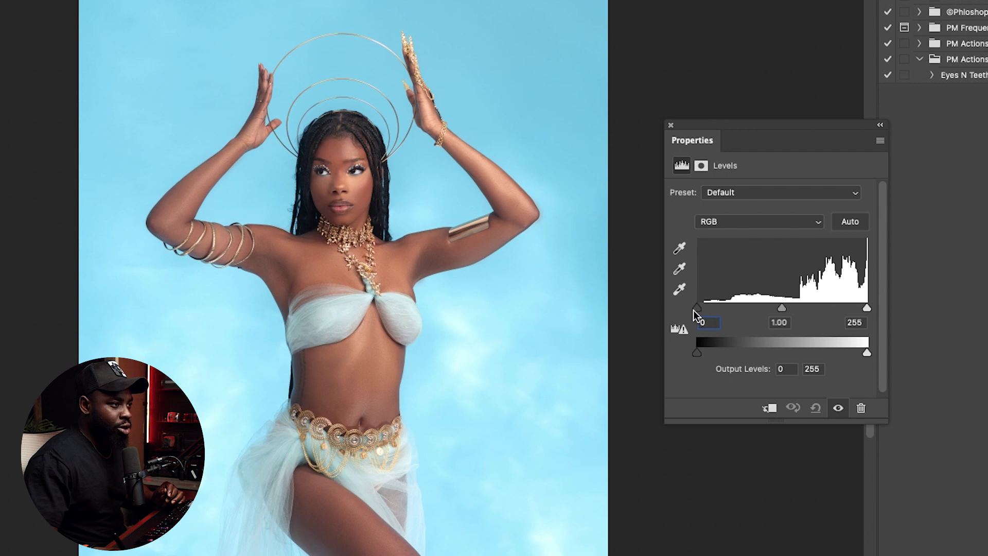
Set the Levels input shadows to 18 and input highlights to 246
mouse_move(697, 314)
mouse_down()
mouse_move(733, 310)
mouse_move(692, 311)
mouse_move(707, 311)
mouse_up()
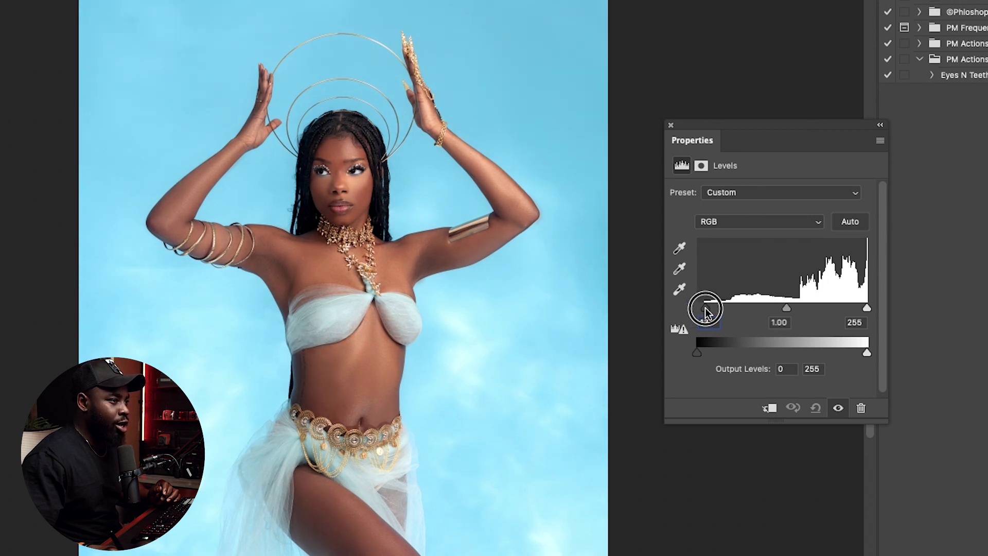
drag(707, 311, 710, 309)
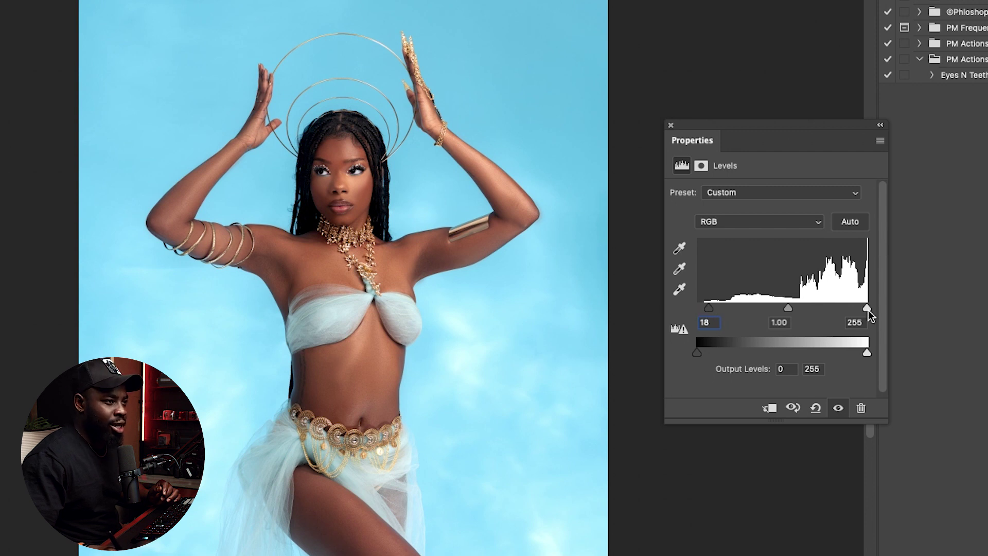
drag(867, 310, 861, 311)
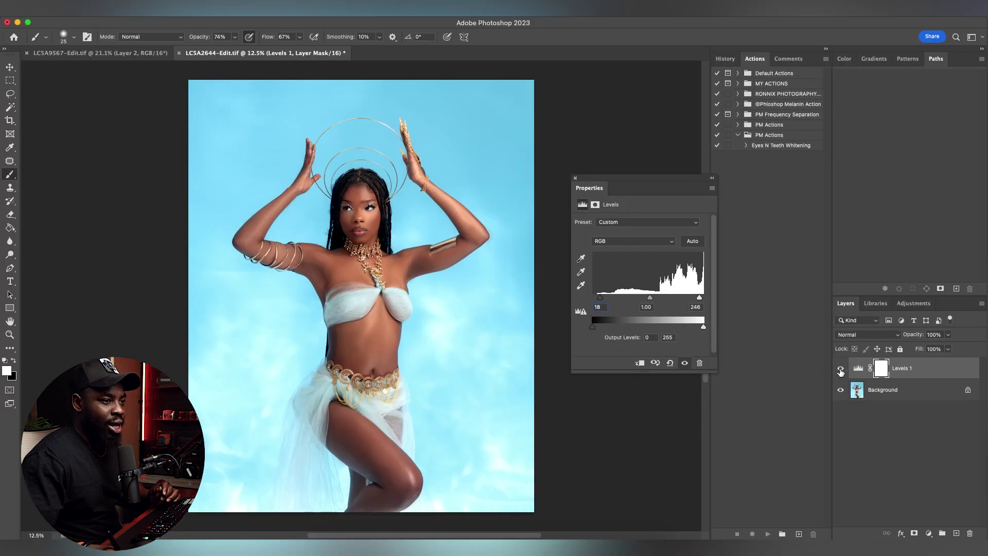
click(841, 370)
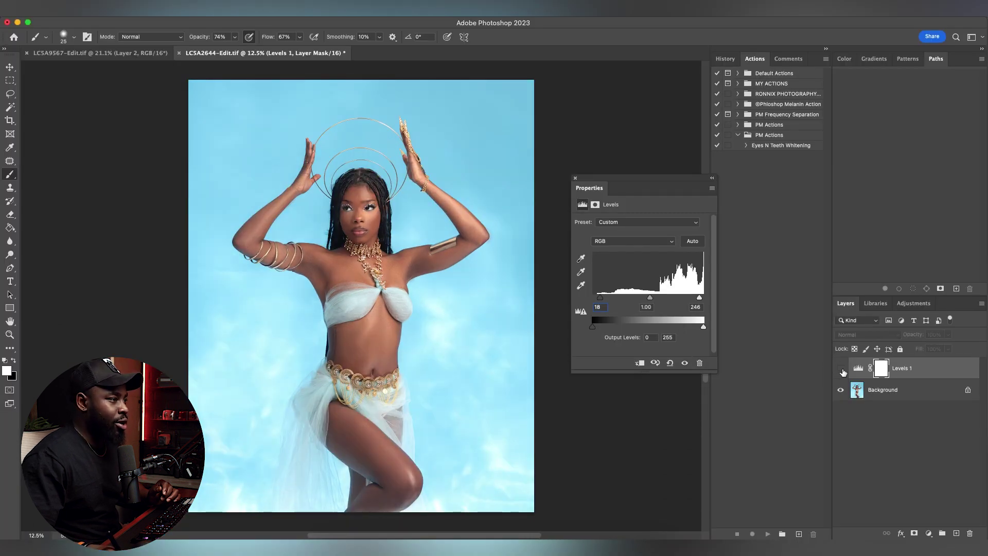
click(842, 371)
click(841, 371)
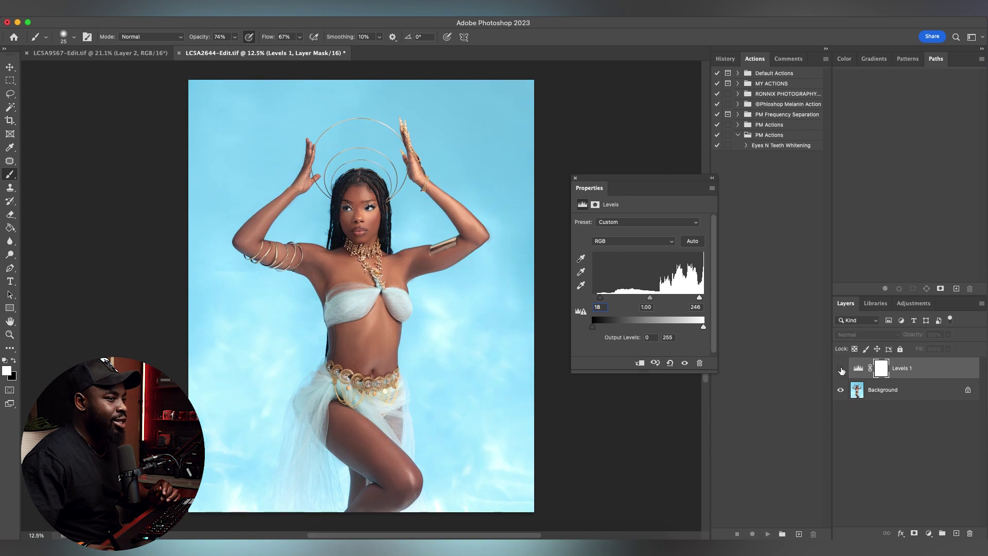
click(841, 371)
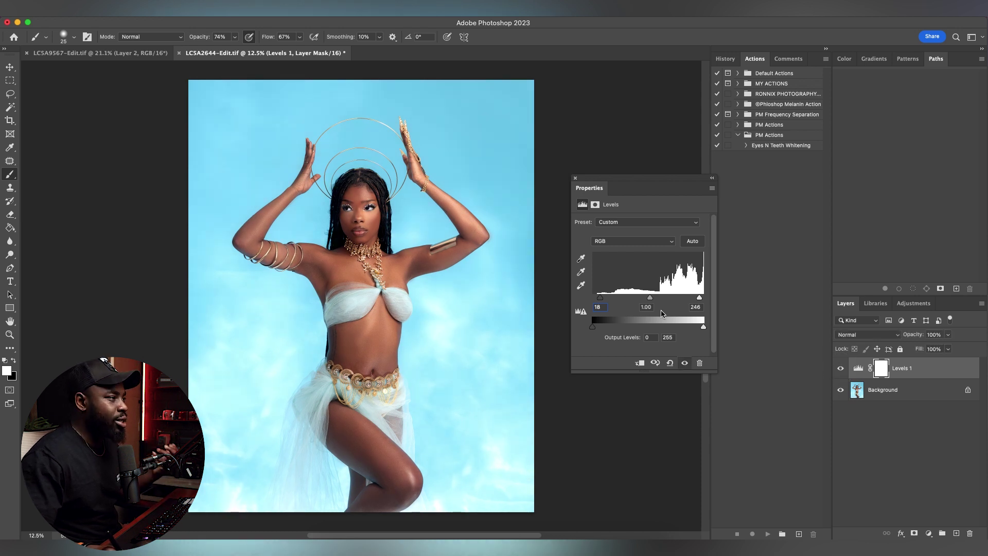
key(Return)
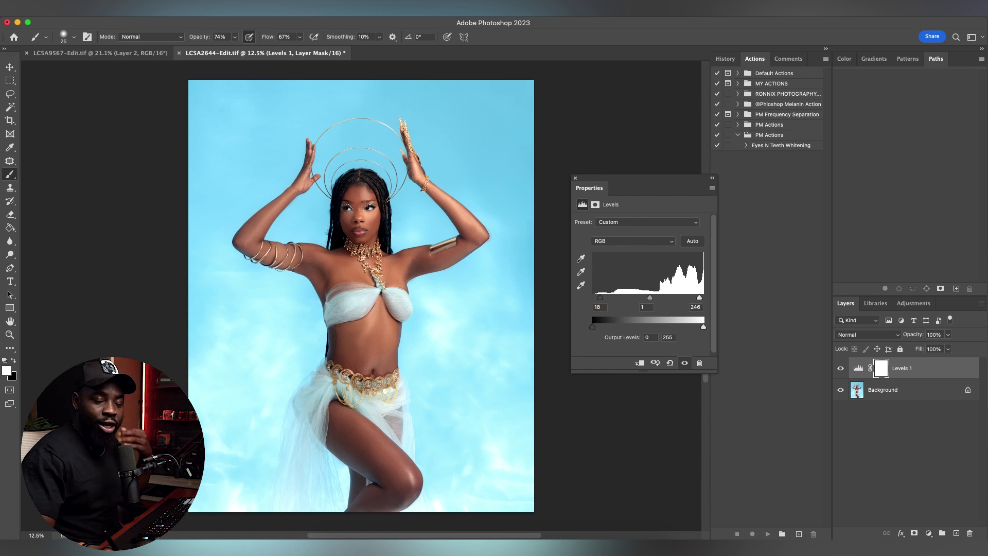